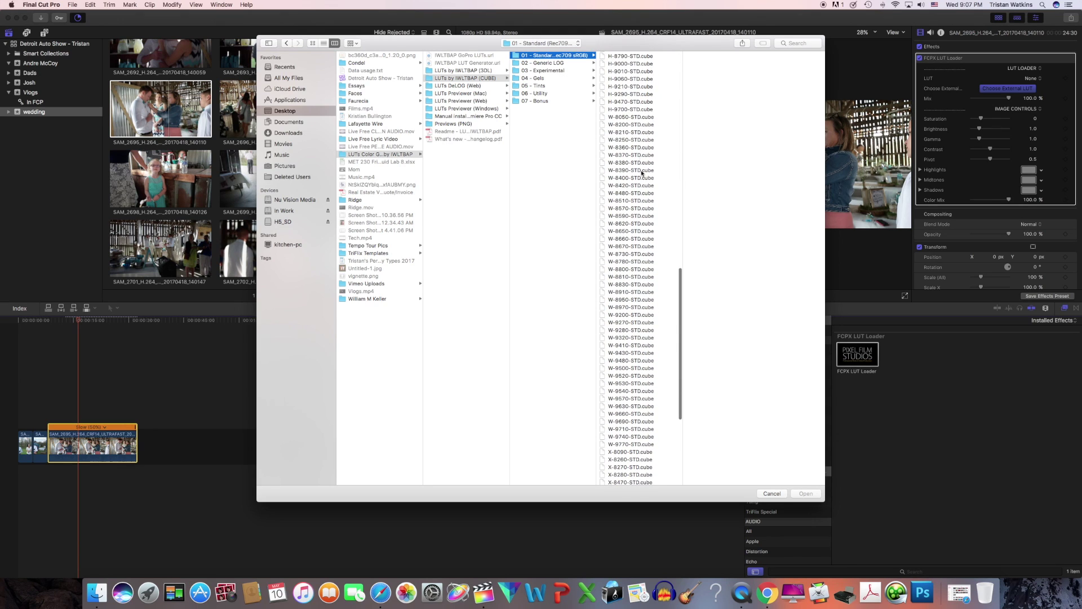
# Load W-9320-STD.cube from the 01 - Standard folder as the FCPX LUT Loader's external LUT
pyautogui.scroll(-5, 641, 159)
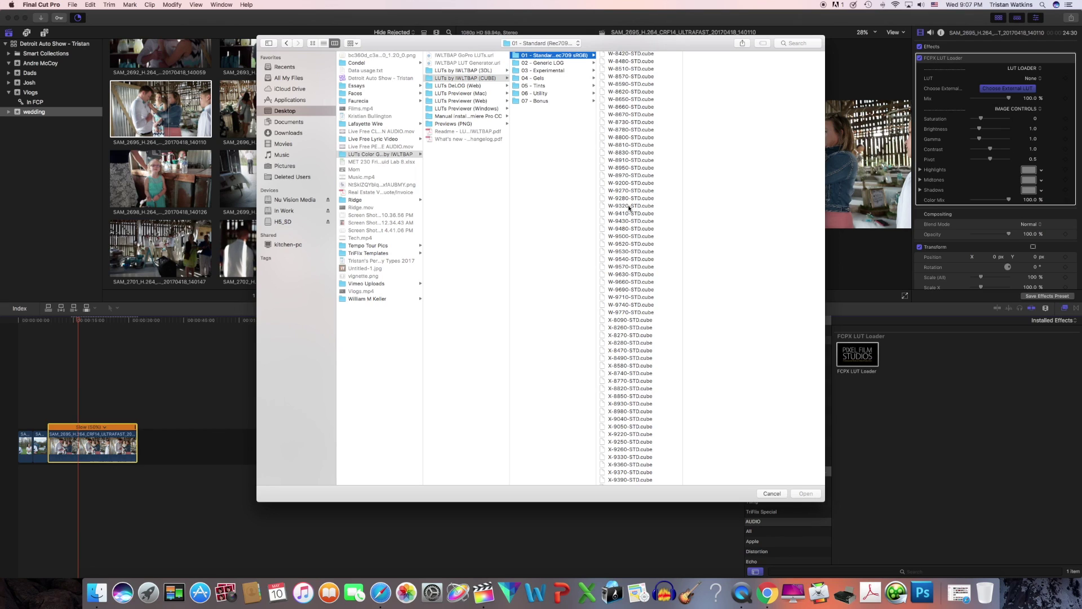
pyautogui.click(629, 206)
pyautogui.click(635, 200)
pyautogui.click(635, 214)
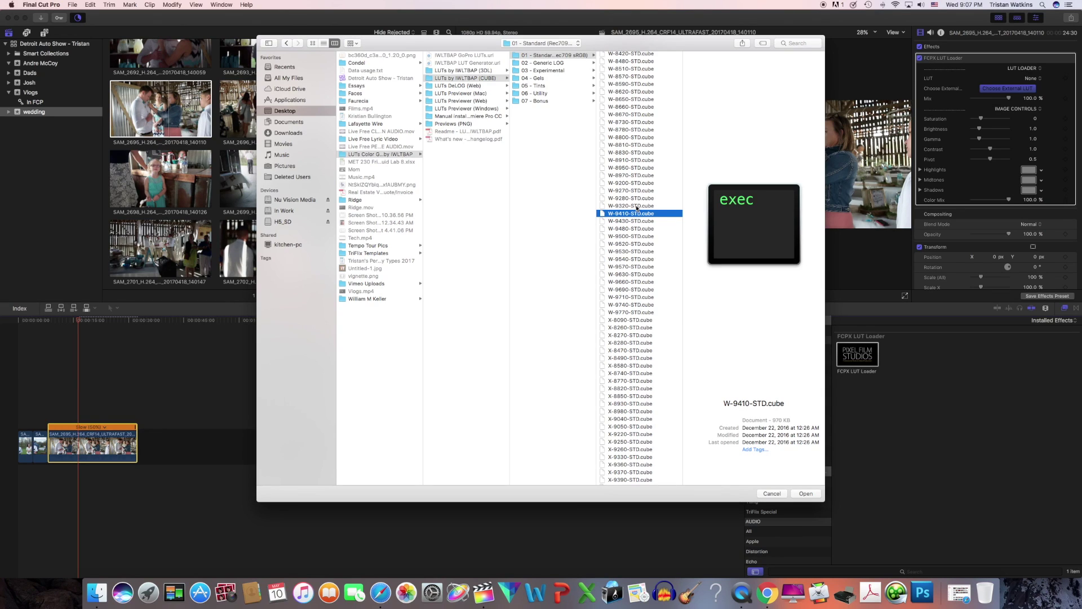
pyautogui.click(637, 206)
pyautogui.click(806, 494)
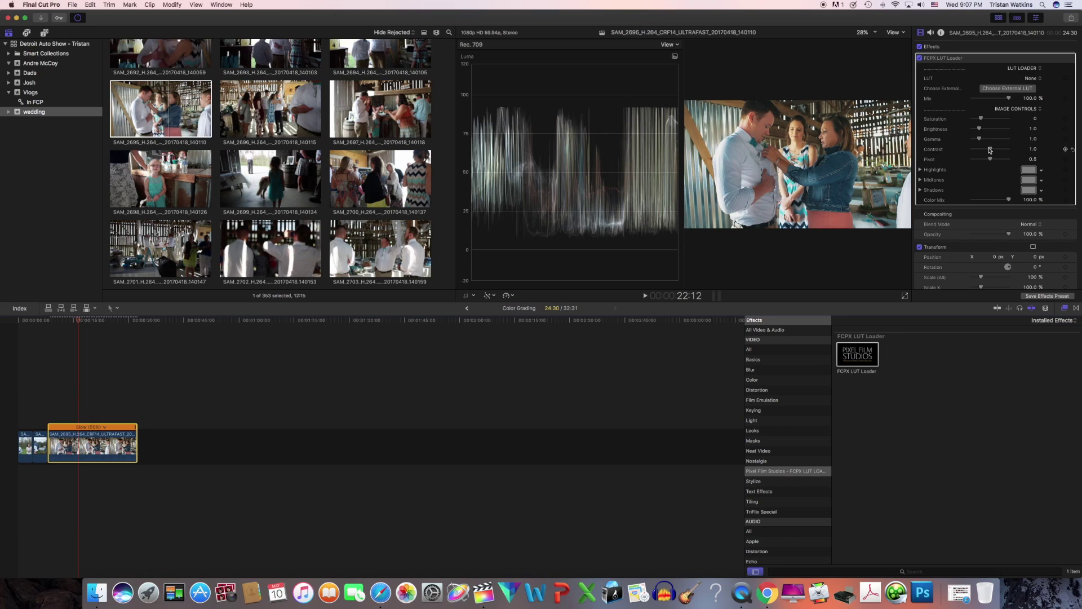
# Raise the LUT Loader's contrast to 1.18 and display the vectorscope together with the luma waveform
pyautogui.moveTo(993, 151); pyautogui.dragTo(995, 152)
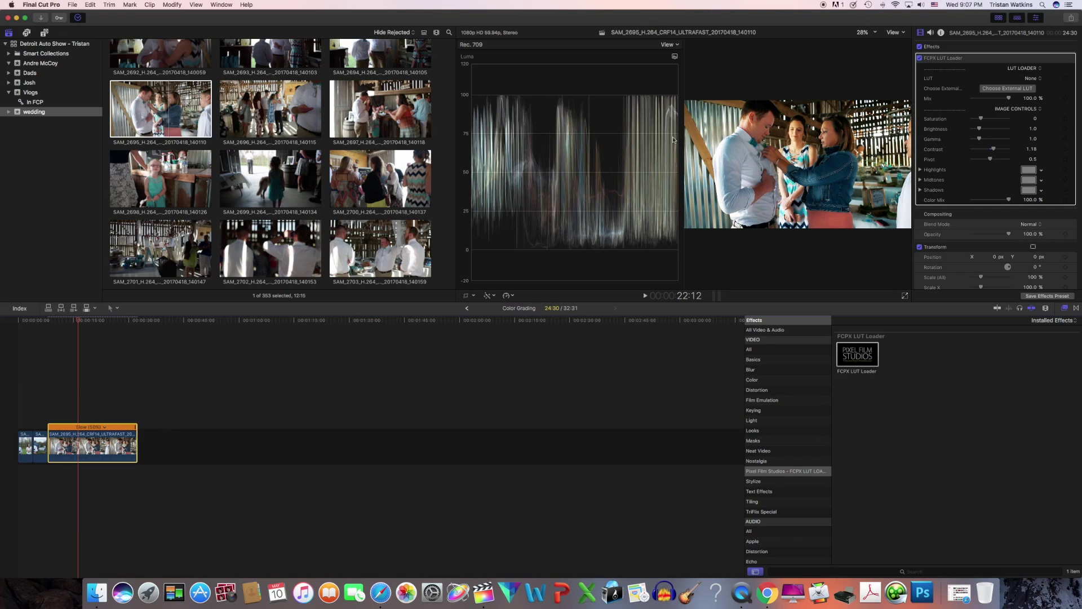
pyautogui.click(669, 44)
pyautogui.click(619, 88)
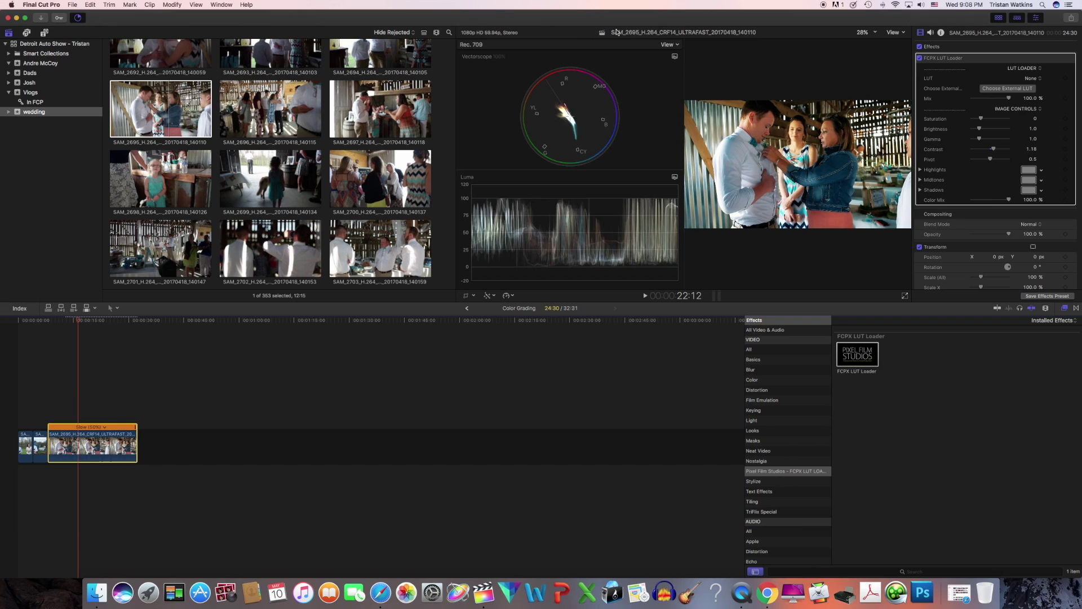
# Expand the red, green and blue controls for the LUT Loader's shadows, midtones and highlights
pyautogui.click(920, 190)
pyautogui.moveTo(1009, 92); pyautogui.dragTo(1041, 98)
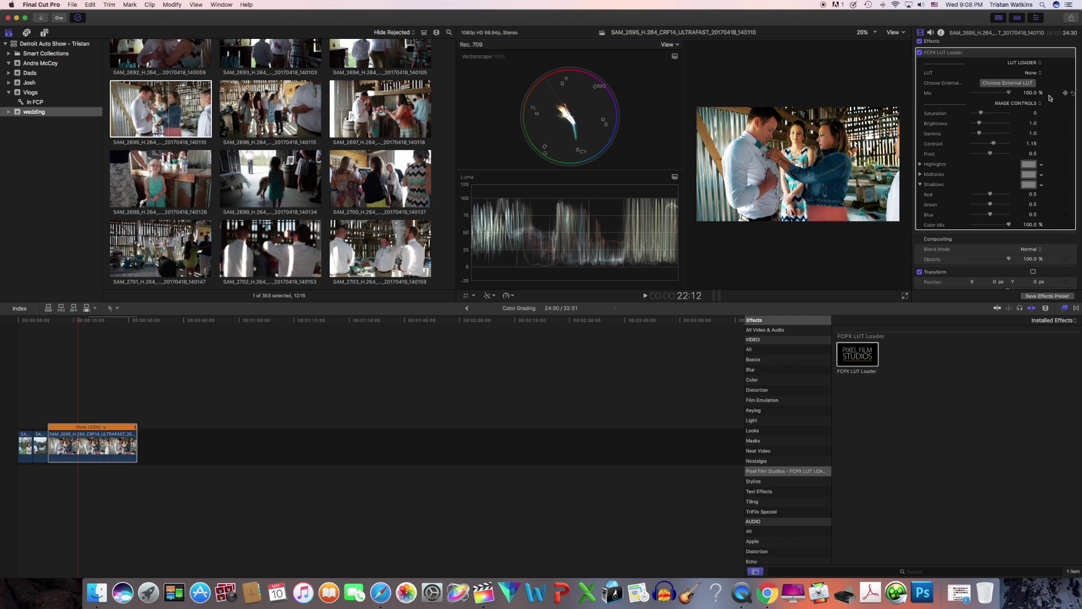
pyautogui.moveTo(991, 158)
pyautogui.mouseDown()
pyautogui.moveTo(976, 157)
pyautogui.moveTo(1009, 157)
pyautogui.moveTo(991, 157)
pyautogui.mouseUp()
pyautogui.moveTo(982, 136); pyautogui.dragTo(986, 137)
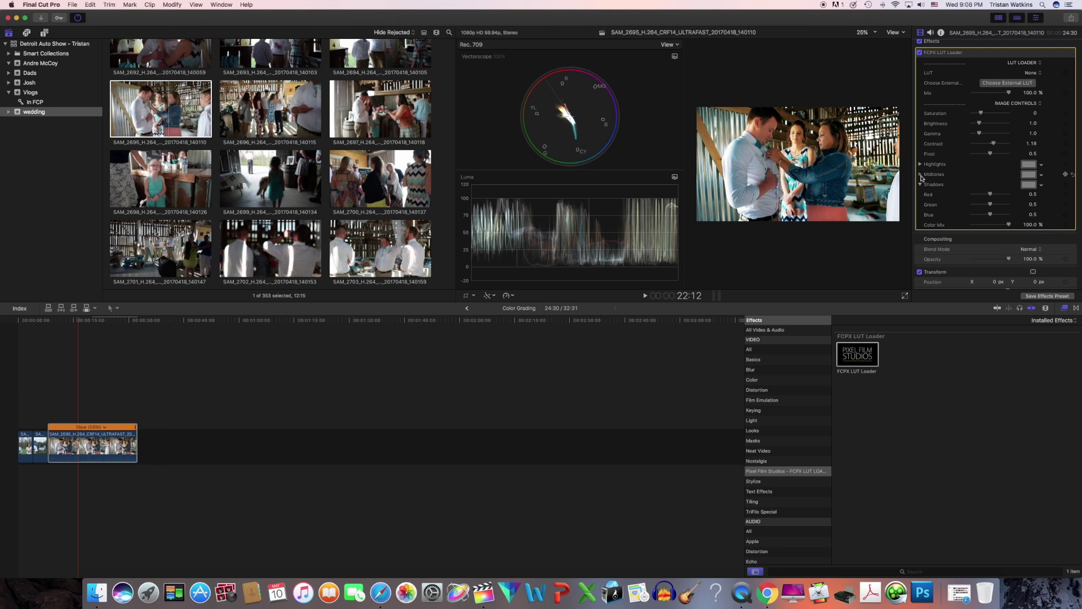
pyautogui.click(921, 175)
pyautogui.click(921, 164)
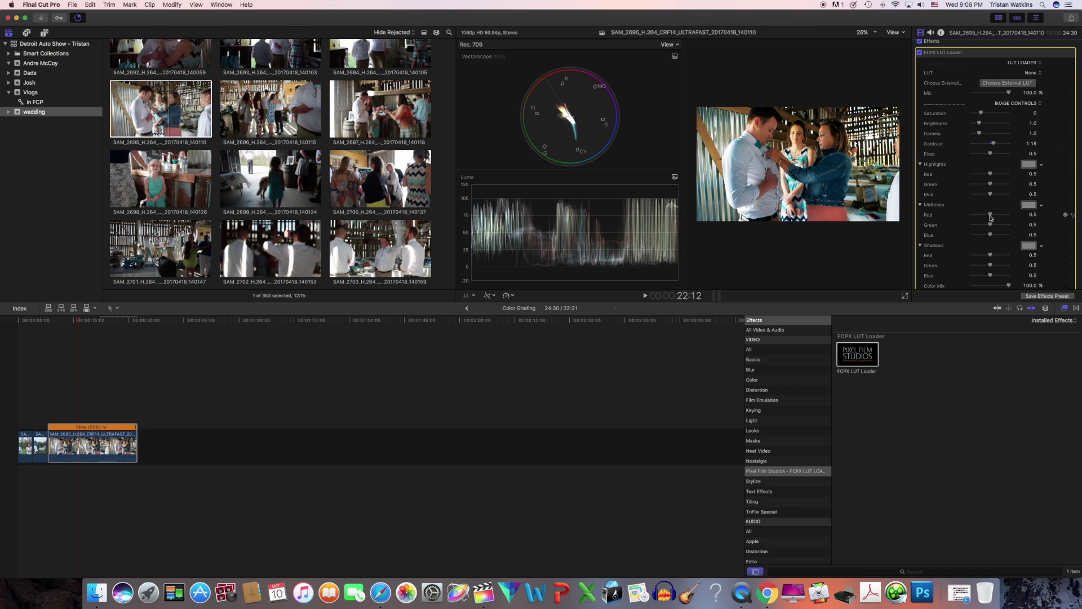
# Try small changes to the midtones' red and green levels, and collapse the LUT Loader's settings
pyautogui.moveTo(991, 216); pyautogui.dragTo(987, 218)
pyautogui.moveTo(988, 218)
pyautogui.mouseDown()
pyautogui.moveTo(963, 225)
pyautogui.moveTo(991, 225)
pyautogui.mouseUp()
pyautogui.moveTo(991, 224); pyautogui.dragTo(991, 225)
pyautogui.click(1063, 53)
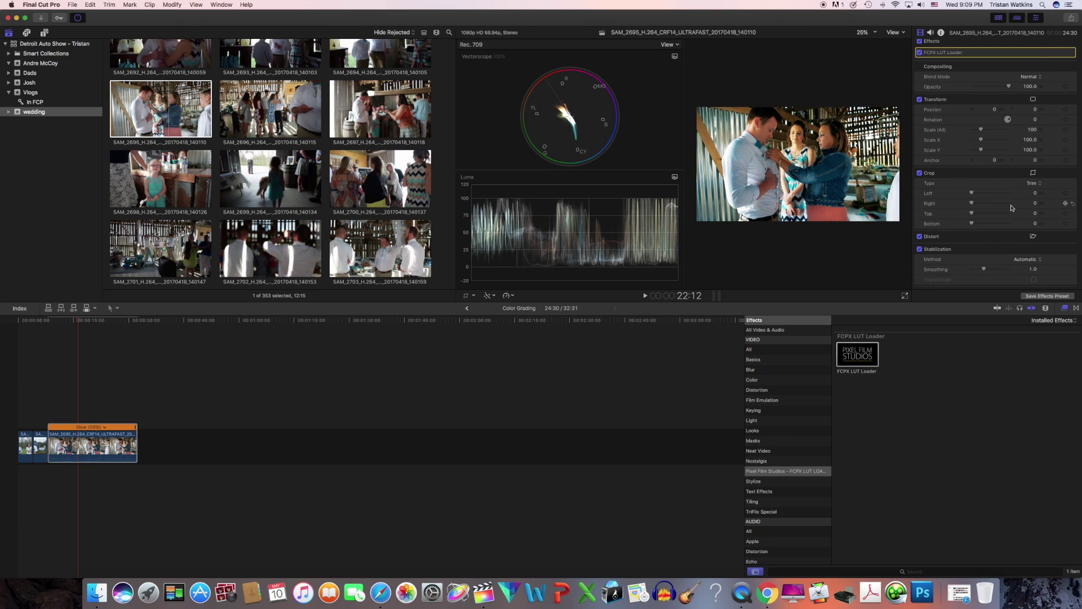
# Place vignette.png from the desktop above the third timeline clip, match that clip's length, and set its Scale X to about 135%
pyautogui.moveTo(1081, 198); pyautogui.dragTo(901, 198)
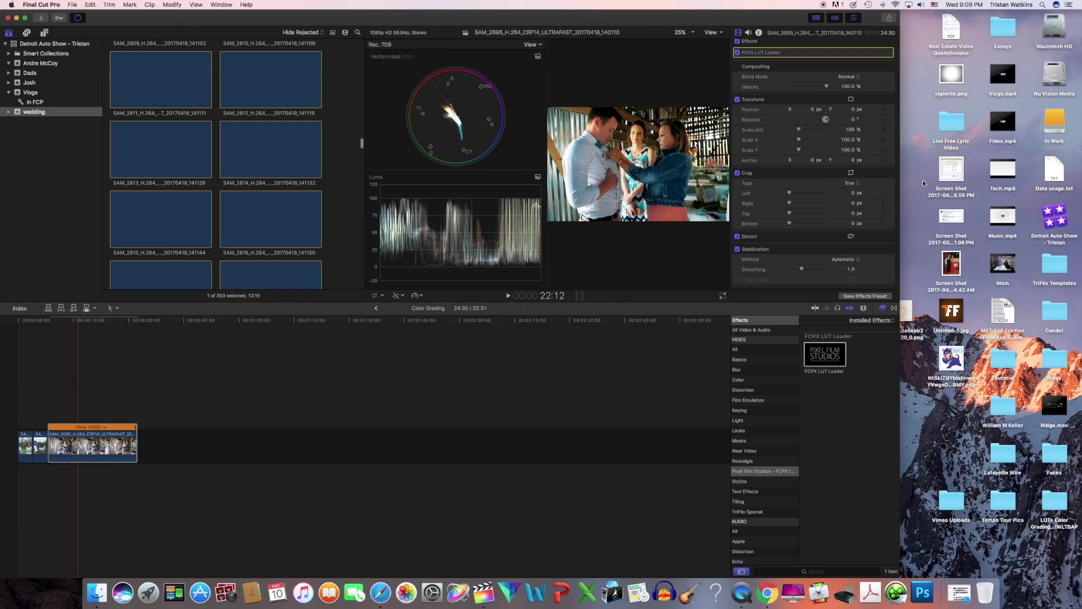
pyautogui.moveTo(951, 86); pyautogui.dragTo(137, 403)
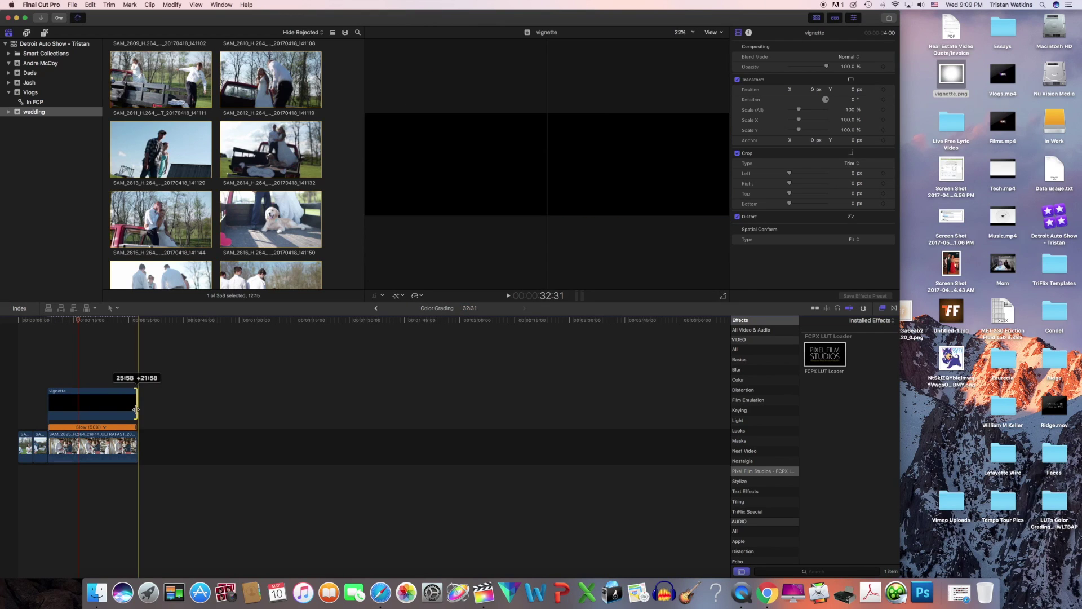
pyautogui.click(77, 407)
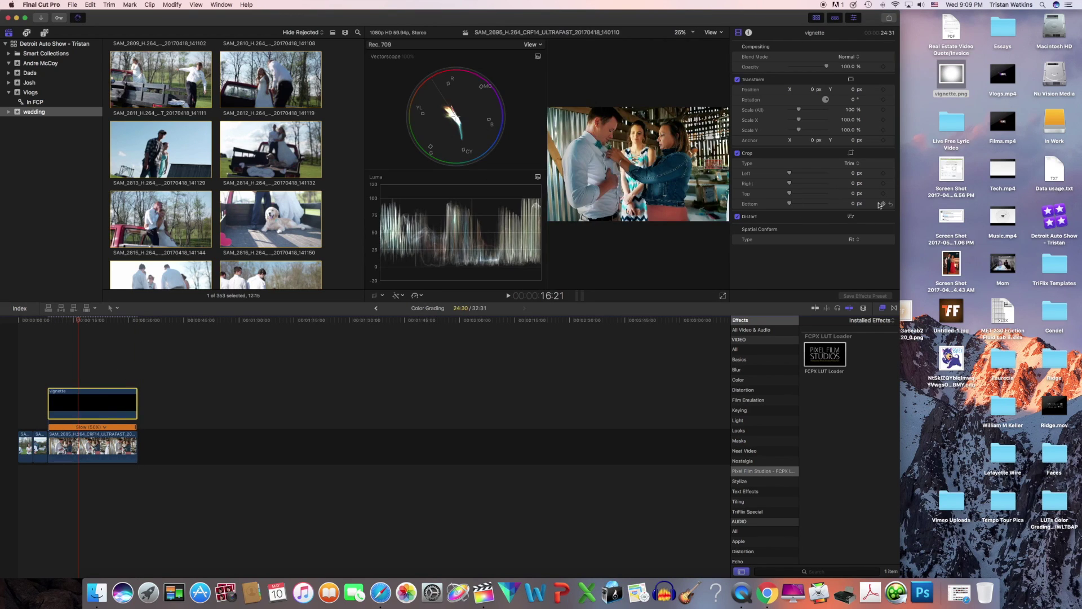
pyautogui.moveTo(901, 203); pyautogui.dragTo(1081, 194)
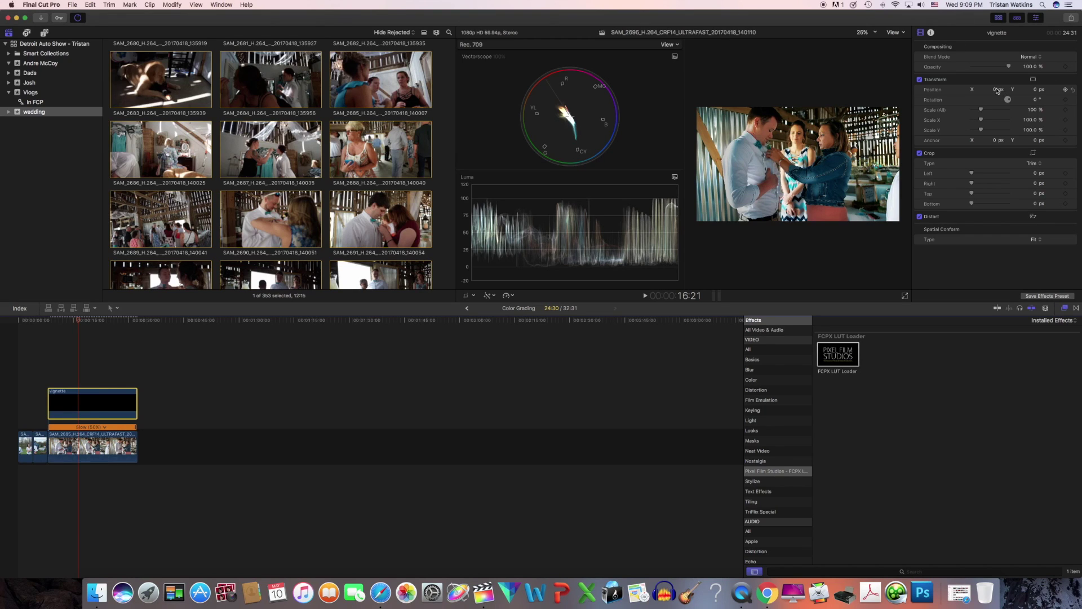
pyautogui.moveTo(1031, 121); pyautogui.dragTo(1029, 120)
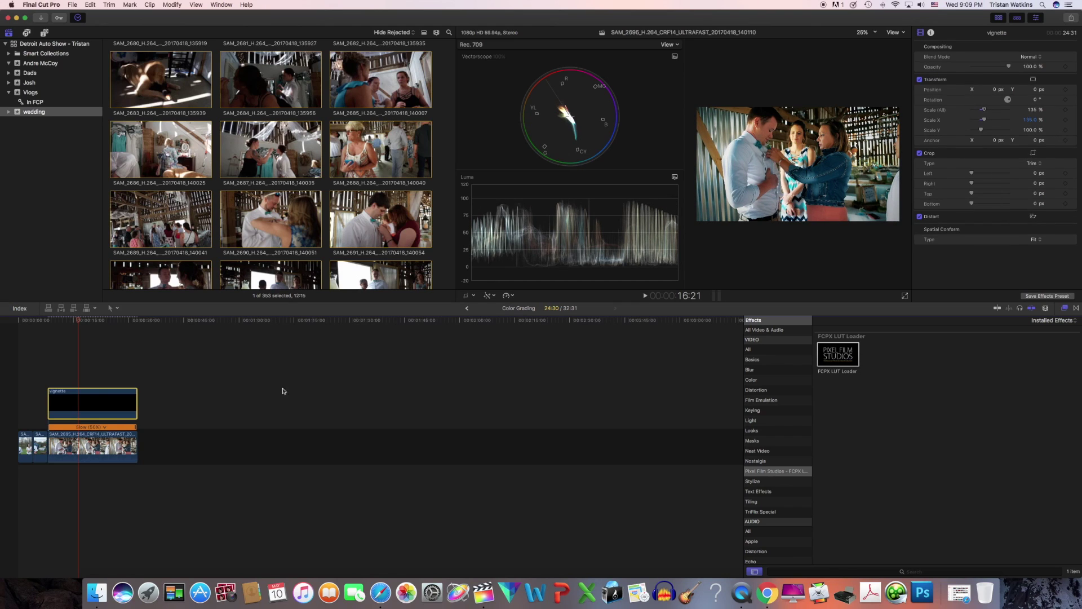
# Hide the video scopes and fit the picture to the viewer
pyautogui.click(246, 4)
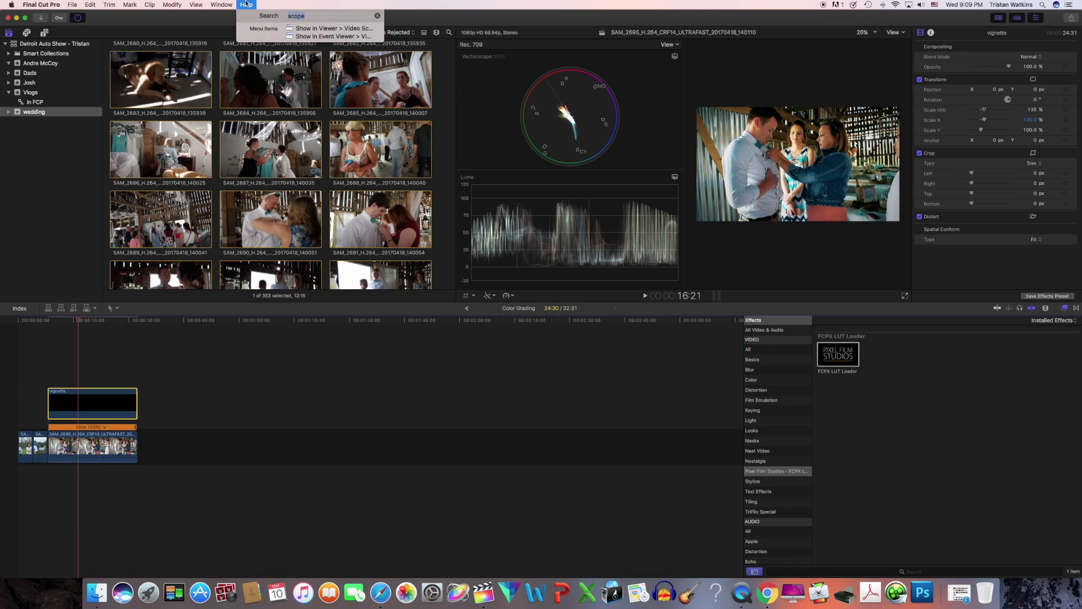
pyautogui.press('Down')
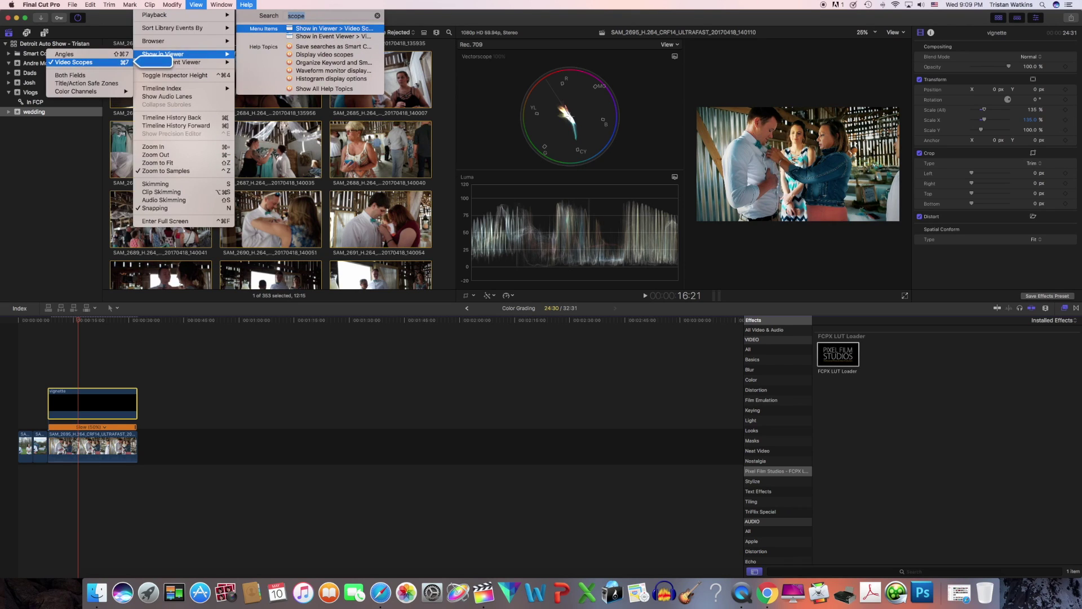
pyautogui.press('Return')
pyautogui.click(861, 33)
pyautogui.click(865, 41)
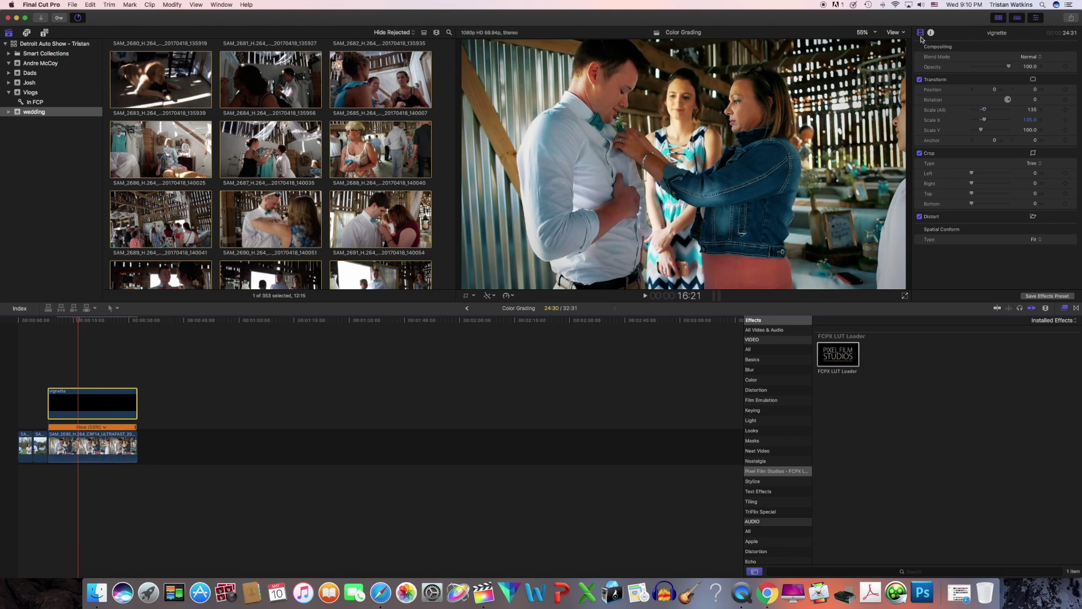
# Extend the start of the vignette to the beginning of the timeline so it covers all three clips
pyautogui.click(95, 442)
pyautogui.moveTo(49, 405); pyautogui.dragTo(19, 405)
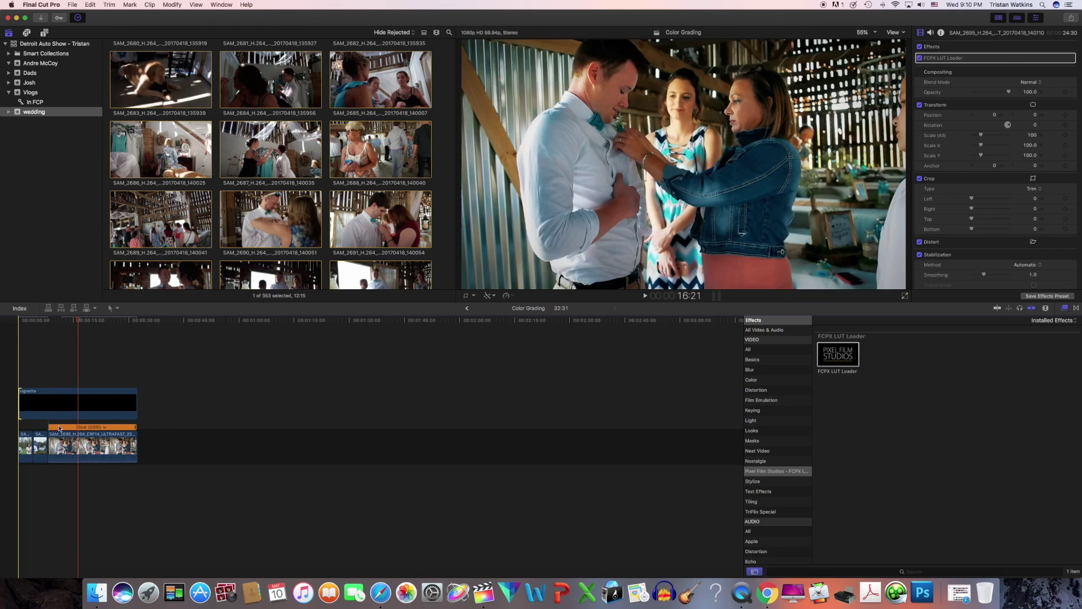
# Copy the third clip's FCPX LUT Loader effect and paste it onto the first two clips without the retiming
pyautogui.click(76, 442)
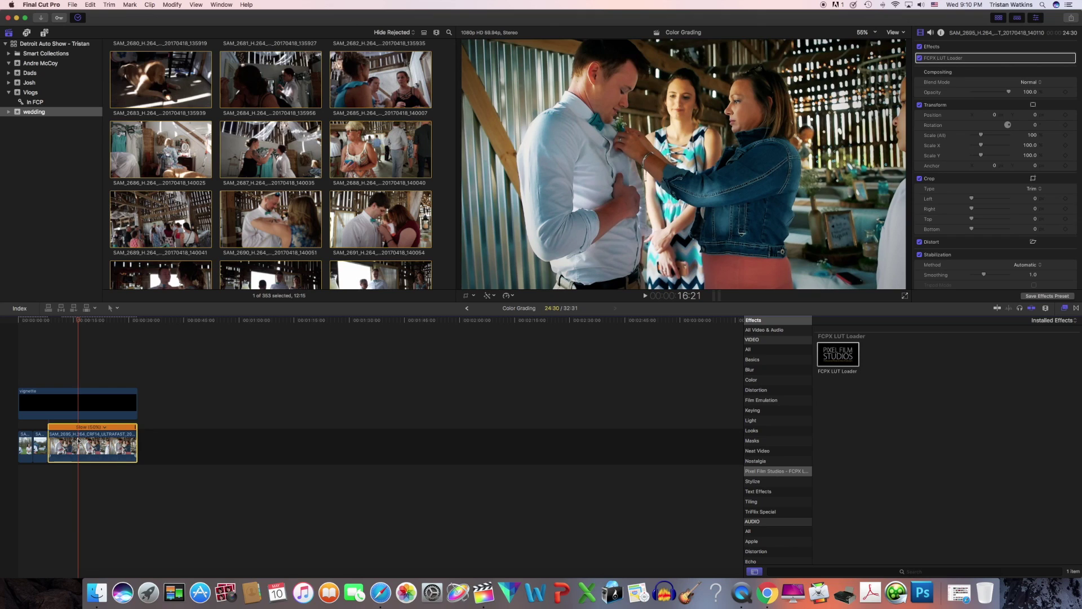
pyautogui.click(39, 444)
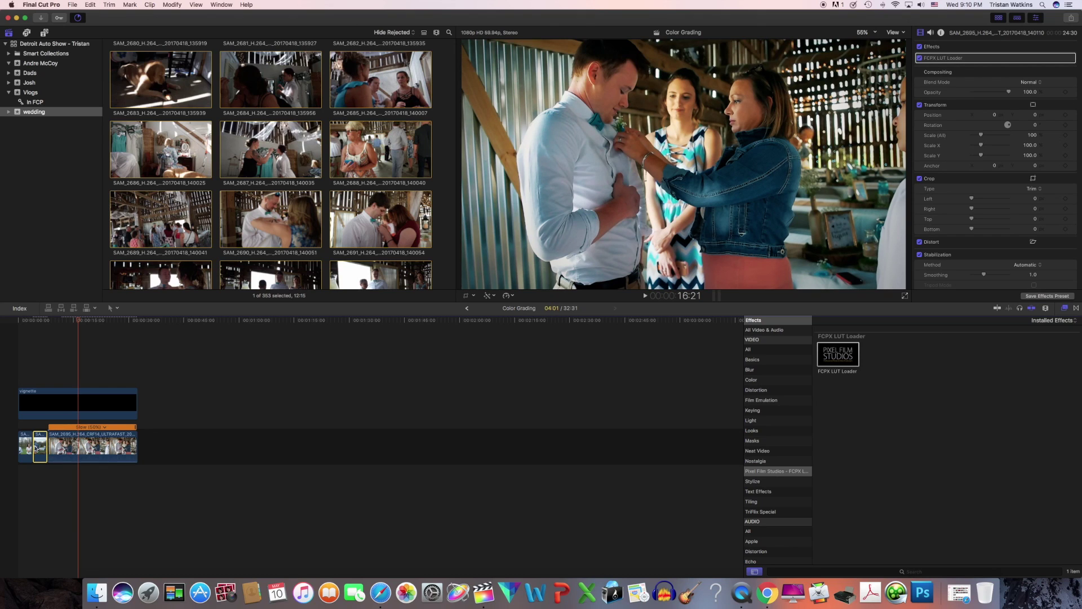
pyautogui.keyDown('super'); pyautogui.click(24, 444); pyautogui.keyUp('super')
pyautogui.press('super+shift+v')
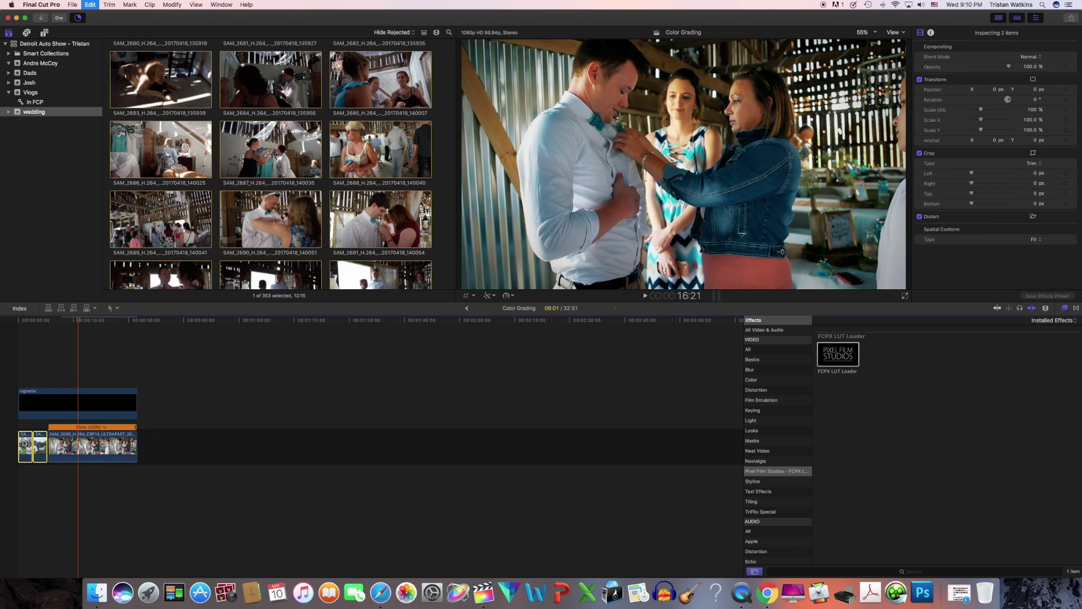
pyautogui.scroll(-5, 479, 226)
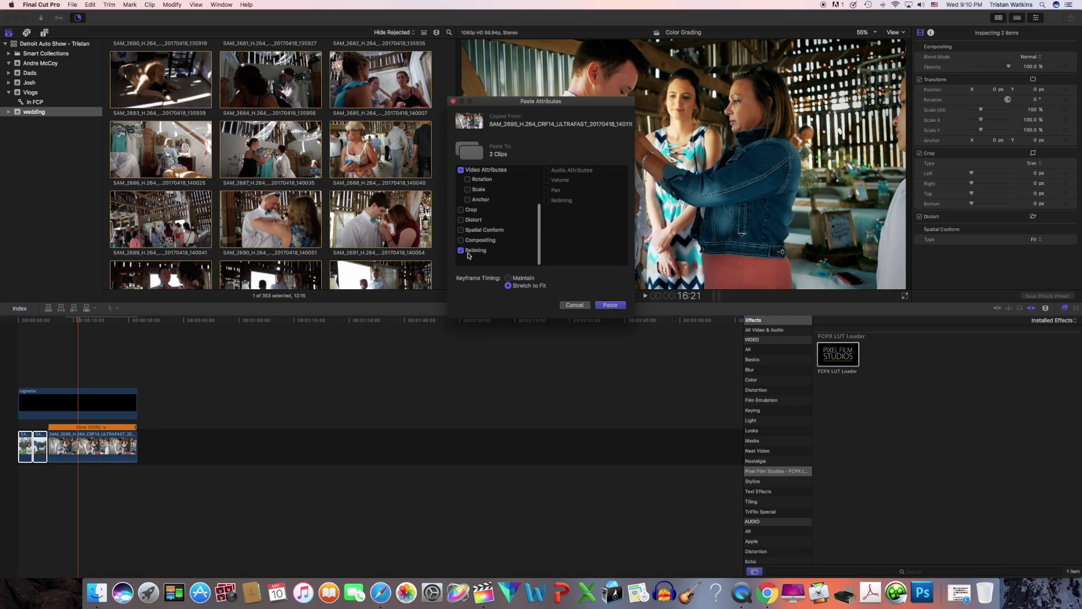
pyautogui.scroll(3, 499, 244)
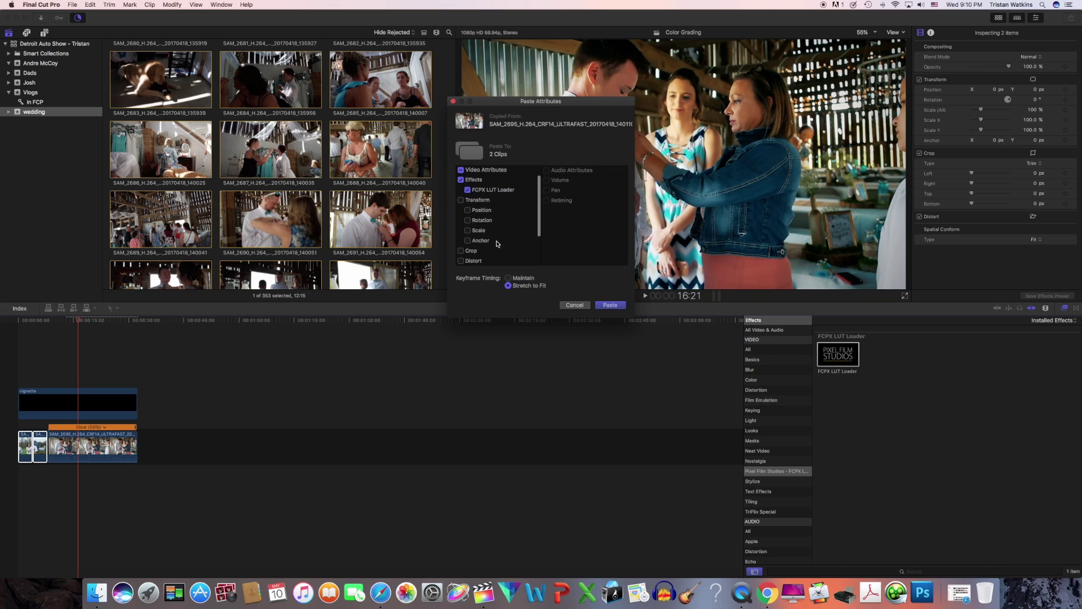
pyautogui.click(609, 305)
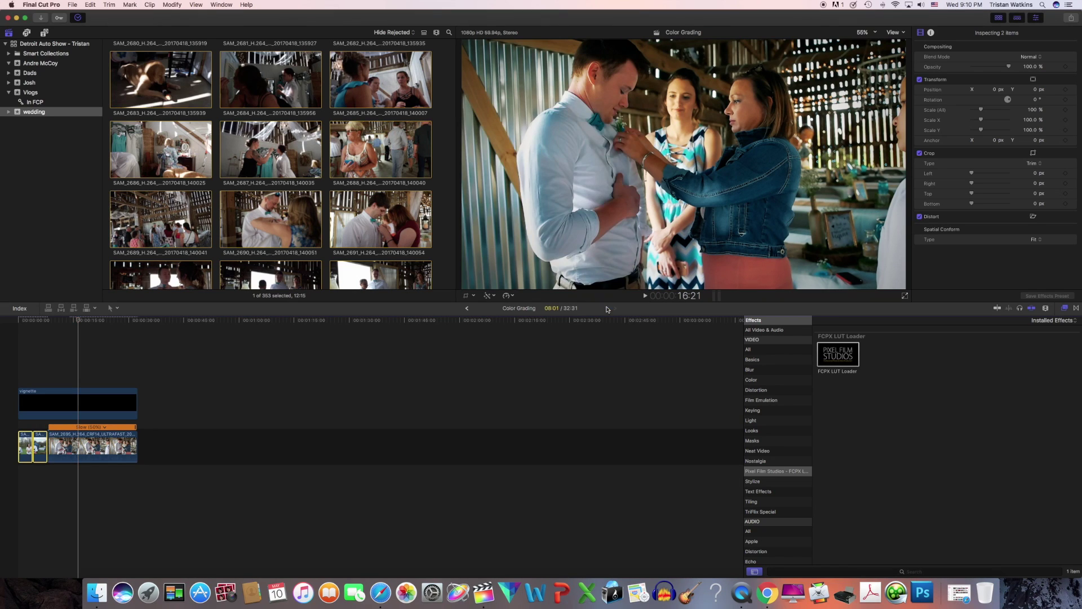
# Preview the graded look at the start of the second and first clips
pyautogui.click(32, 320)
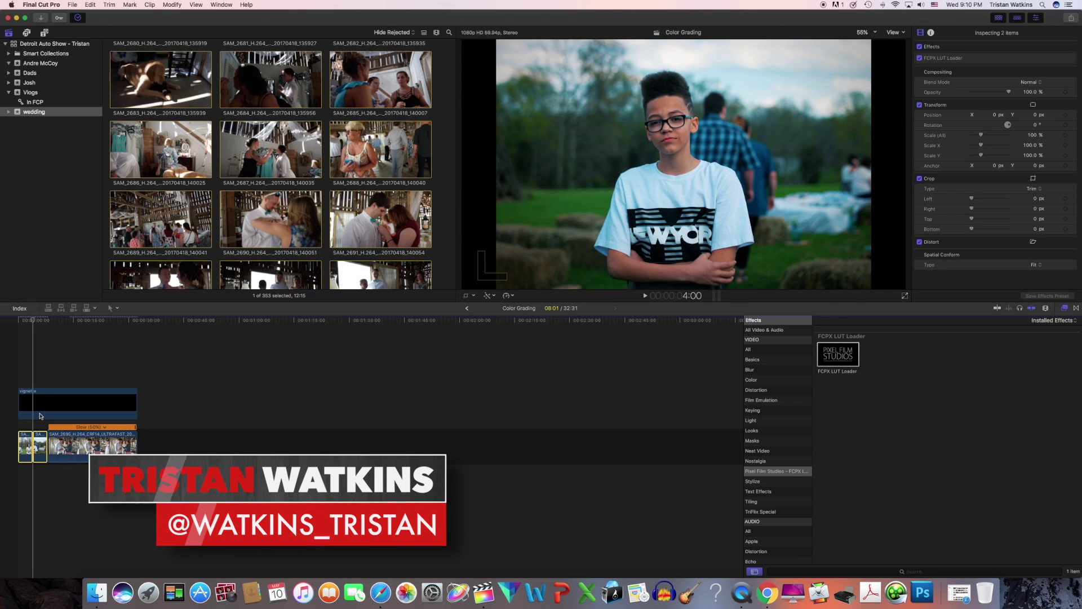
pyautogui.click(24, 323)
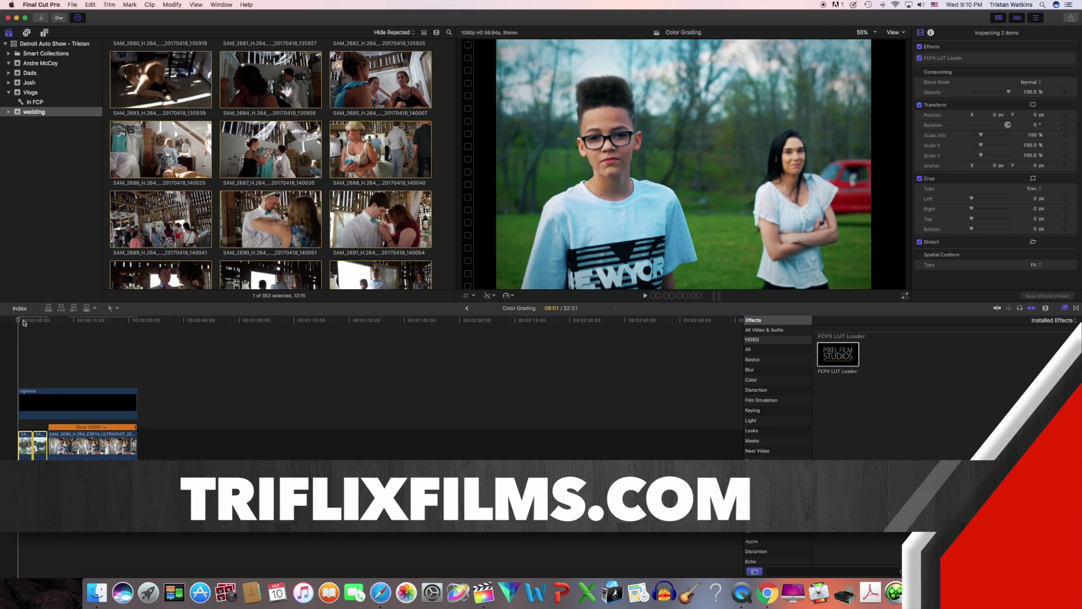